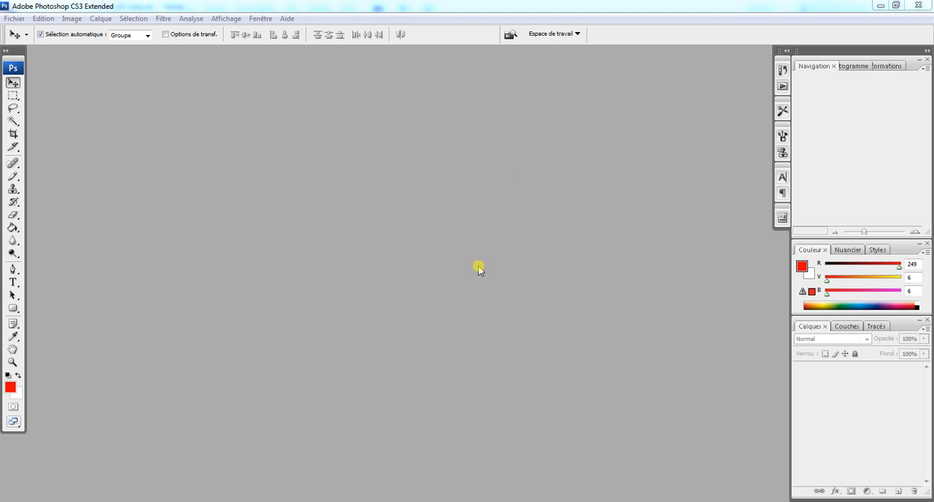
Switch to the Calculator and divide 96 by 4.
{"action": "left_click", "coordinate": [305, 501]}
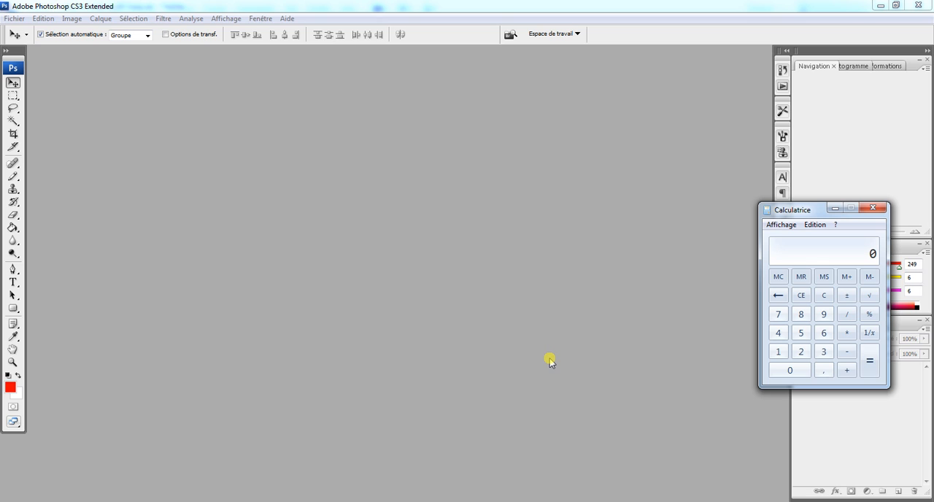
{"action": "type", "text": "96"}
{"action": "key", "text": "slash"}
{"action": "type", "text": "4"}
{"action": "key", "text": "Return"}
Create a new 100 × 24 cm document at 300 pixels/inch in 8-bit RGB with a white background, and maximize its window.
{"action": "left_click", "coordinate": [18, 20]}
{"action": "left_click", "coordinate": [21, 29]}
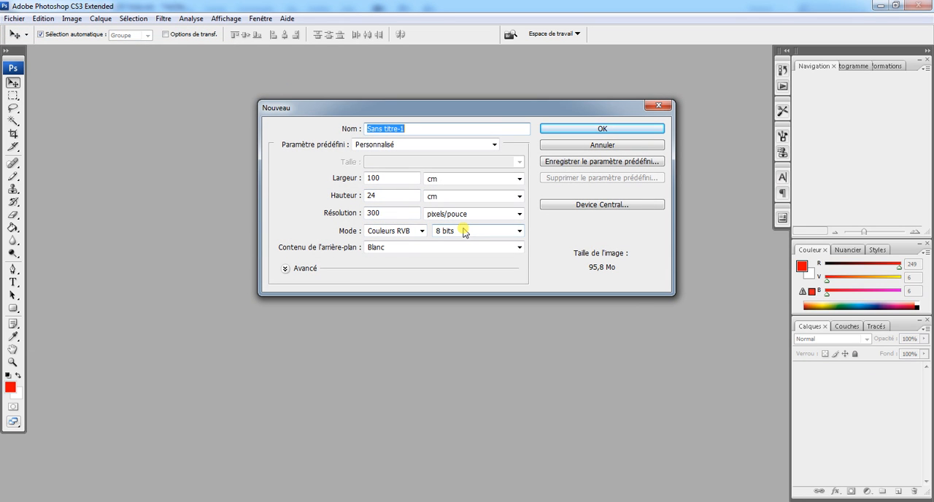
{"action": "left_click", "coordinate": [384, 196]}
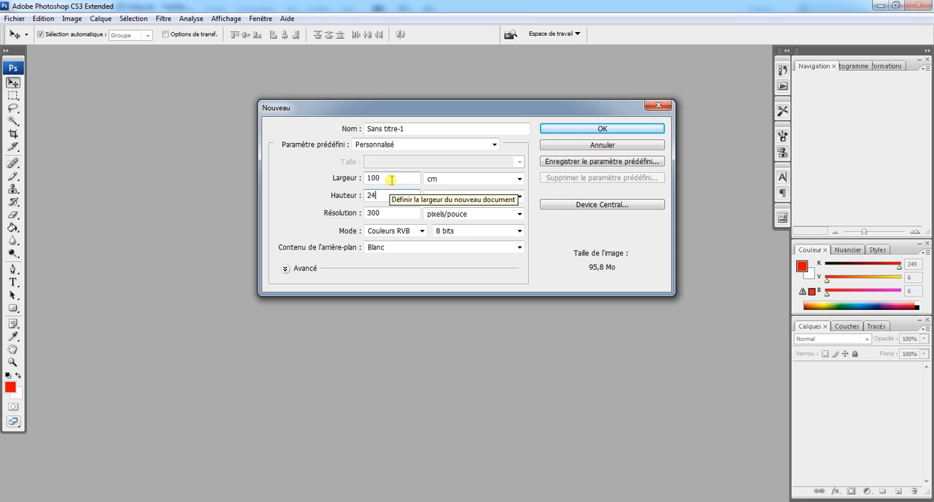
{"action": "left_click", "coordinate": [390, 180]}
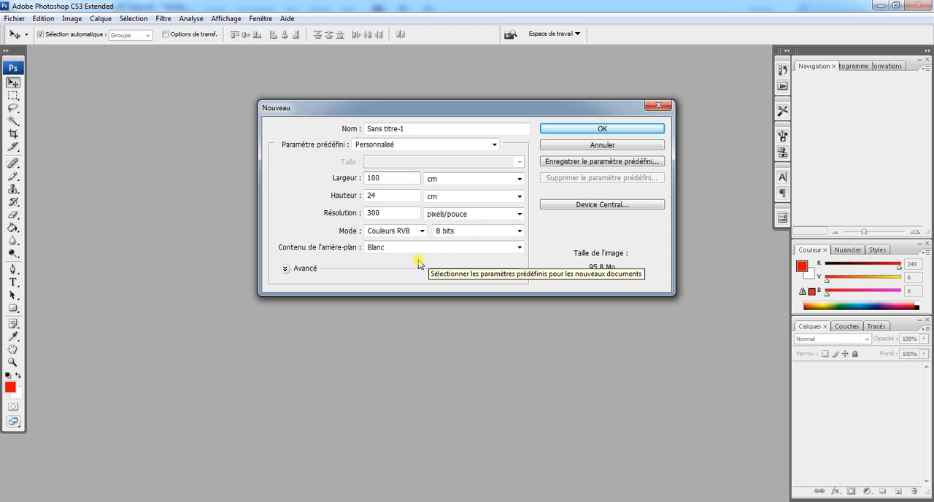
{"action": "left_click", "coordinate": [421, 232]}
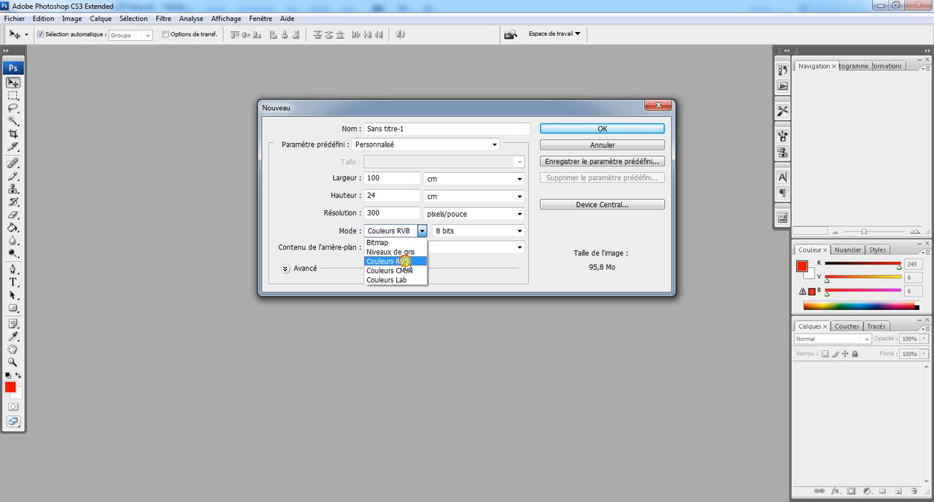
{"action": "left_click", "coordinate": [404, 261]}
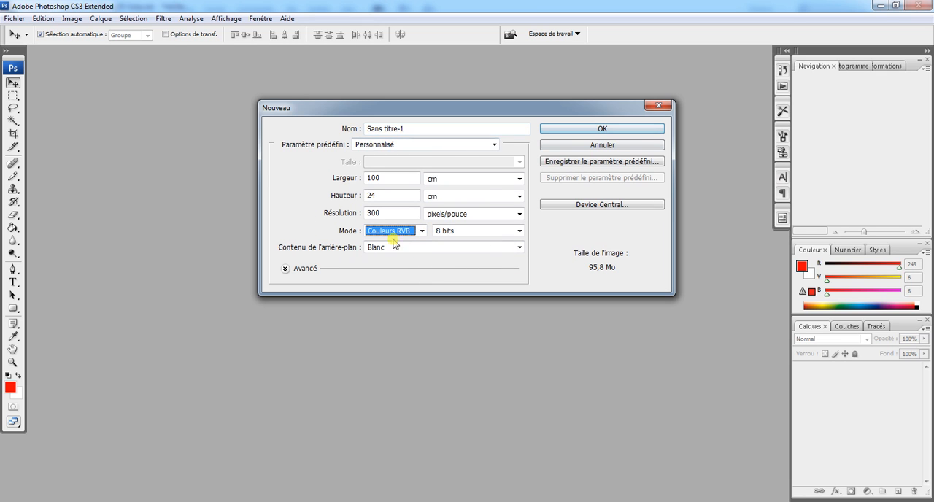
{"action": "left_click", "coordinate": [597, 130]}
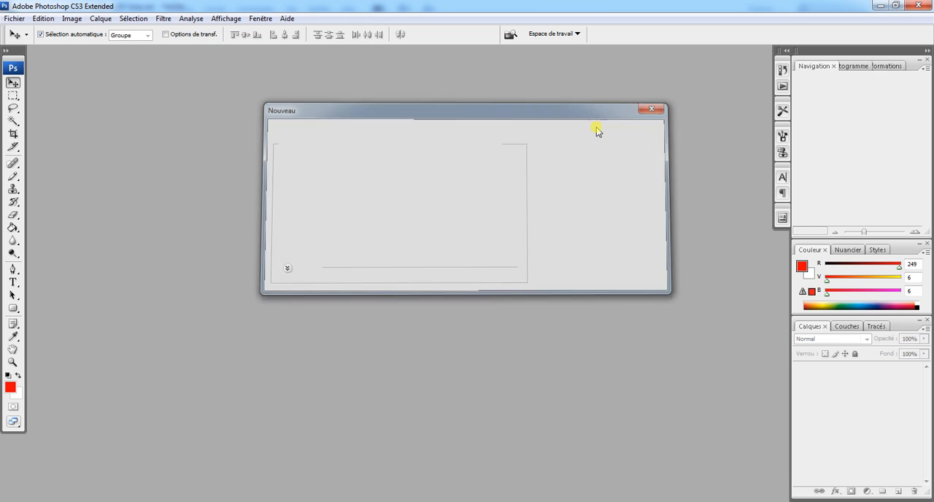
{"action": "double_click", "coordinate": [446, 53]}
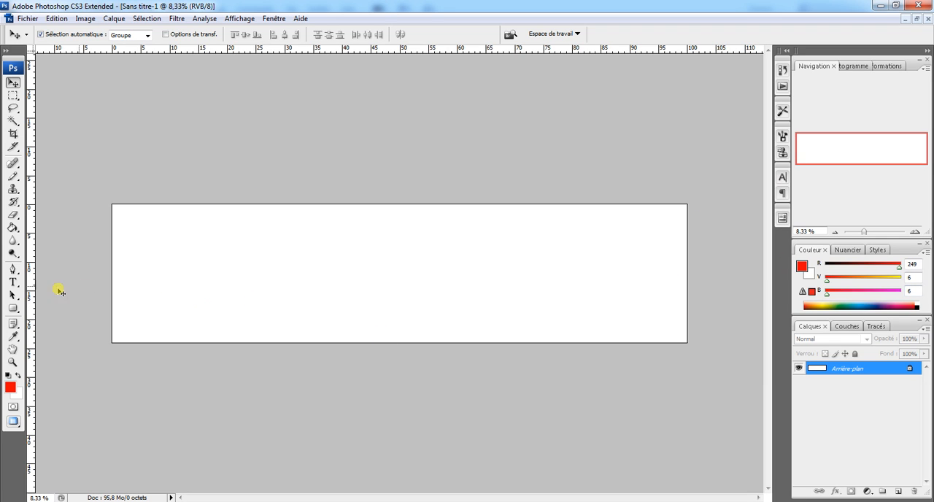
Add the red text "ouvert le dimanche" on the canvas in Impact Regular at 72 pt.
{"action": "left_click", "coordinate": [13, 282]}
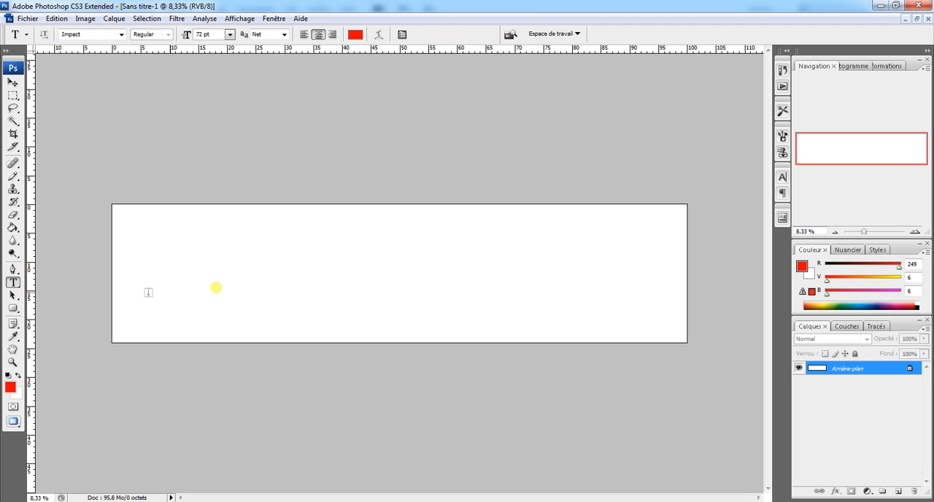
{"action": "left_click", "coordinate": [258, 280]}
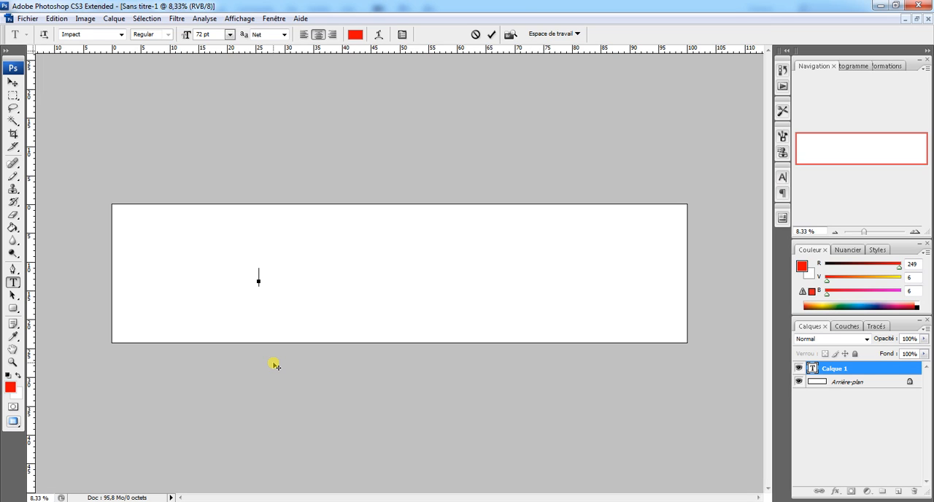
{"action": "type", "text": "ouvert le dima"}
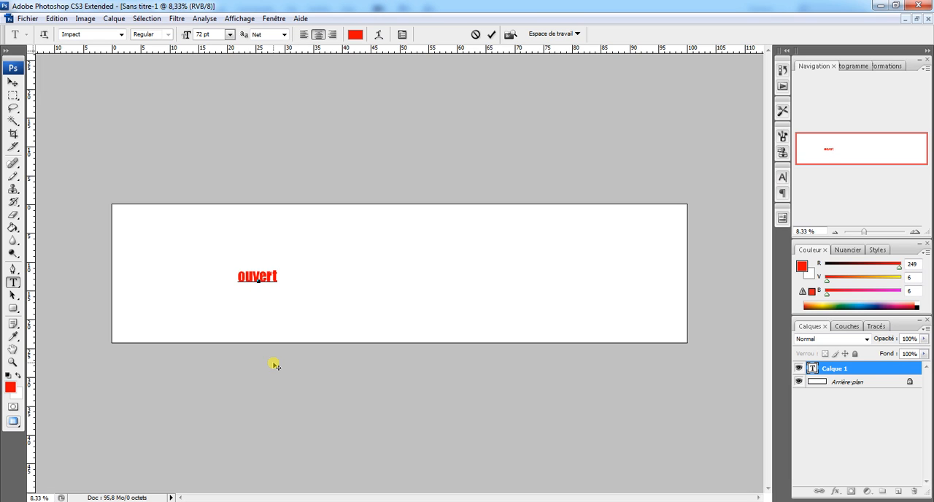
{"action": "type", "text": "nche"}
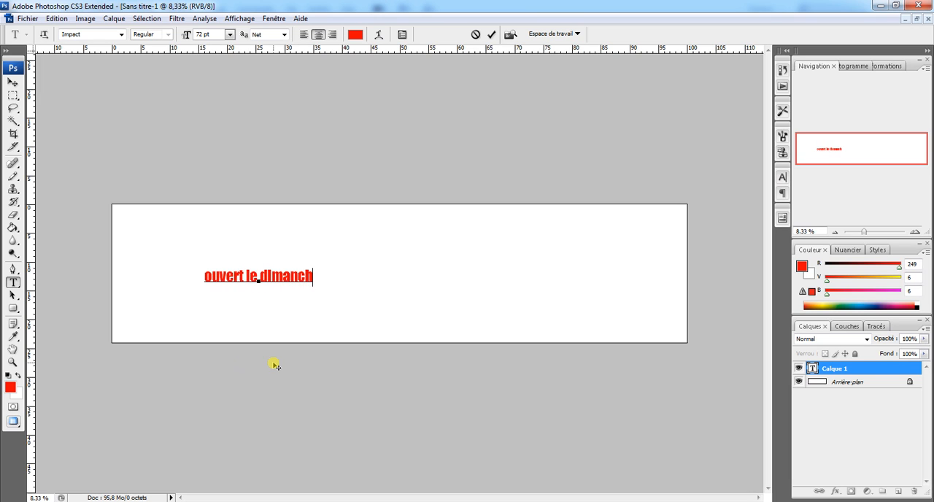
{"action": "left_click", "coordinate": [12, 82]}
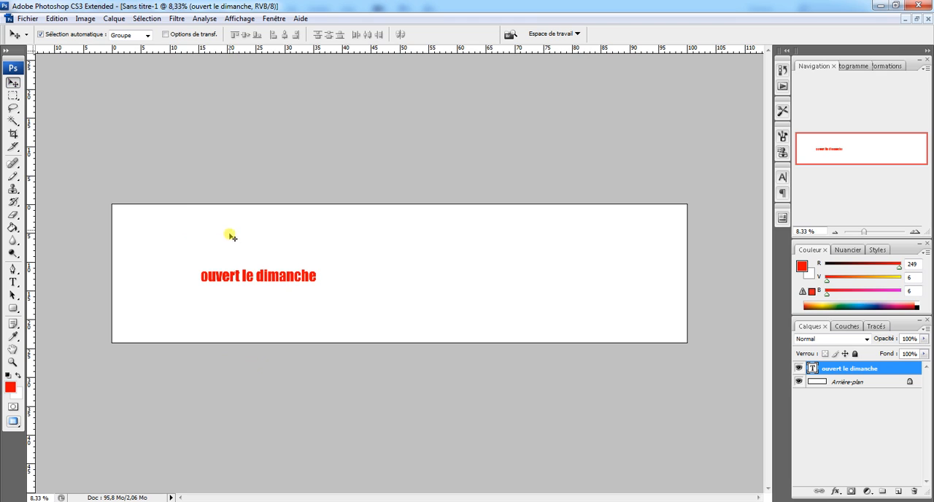
Move the text towards the canvas centre and enlarge it to about 462% width and 416% height using the transform controls.
{"action": "left_click_drag", "start_coordinate": [271, 280], "coordinate": [388, 281]}
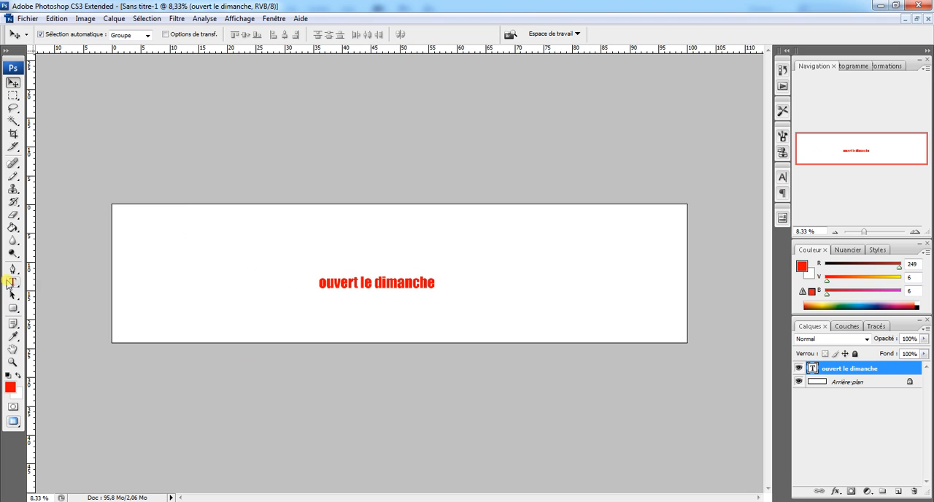
{"action": "left_click", "coordinate": [165, 35]}
{"action": "left_click_drag", "start_coordinate": [318, 285], "coordinate": [139, 312]}
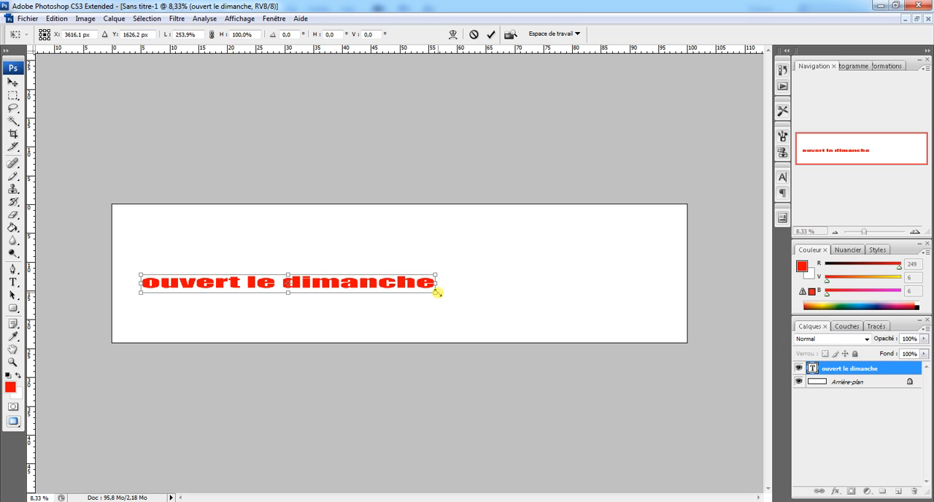
{"action": "left_click_drag", "start_coordinate": [436, 292], "coordinate": [676, 348]}
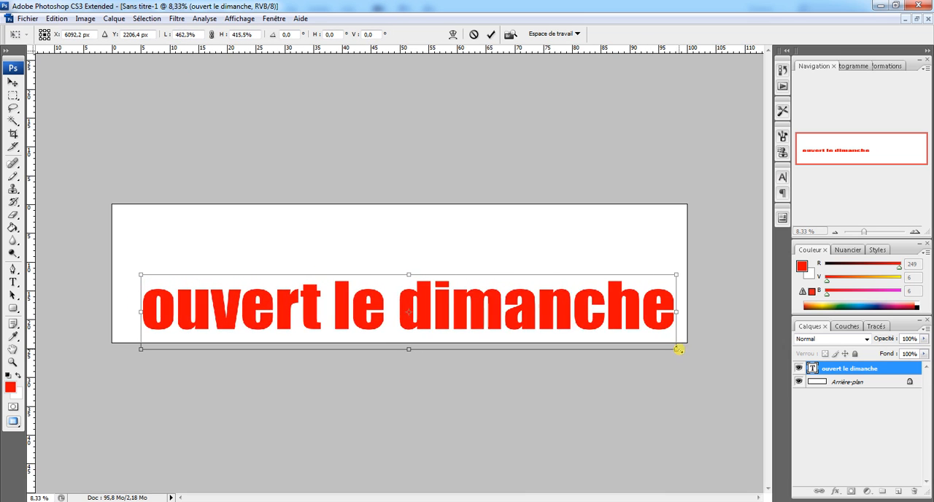
Stretch the text to about 479% width and 832% height to fill the banner, and apply the transformation.
{"action": "left_click_drag", "start_coordinate": [404, 274], "coordinate": [406, 220]}
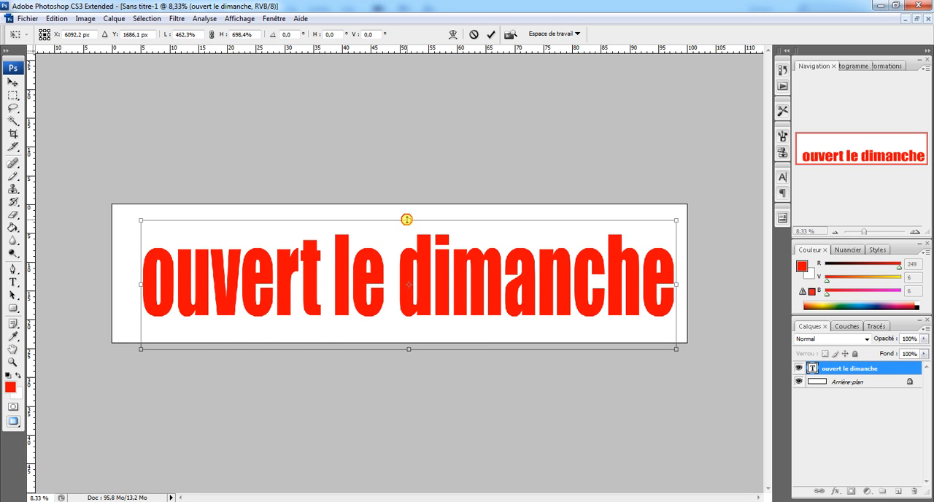
{"action": "left_click_drag", "start_coordinate": [140, 284], "coordinate": [121, 284]}
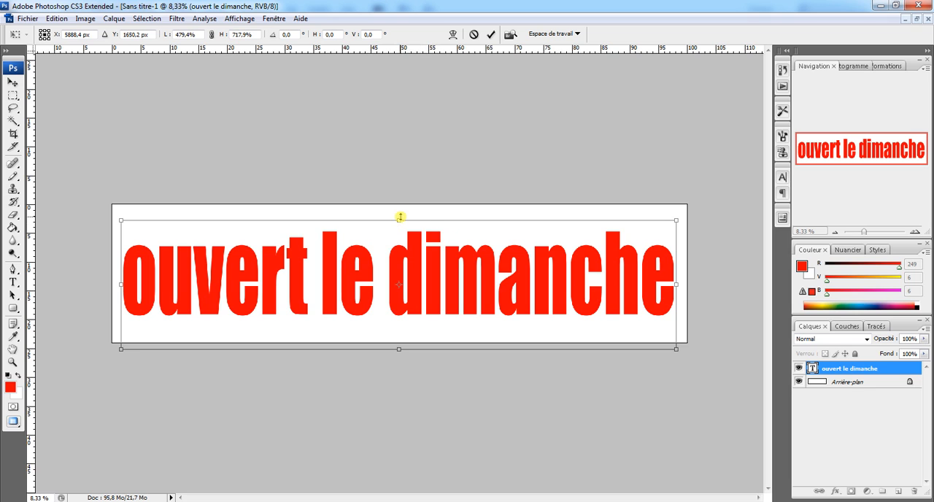
{"action": "left_click_drag", "start_coordinate": [398, 218], "coordinate": [399, 208]}
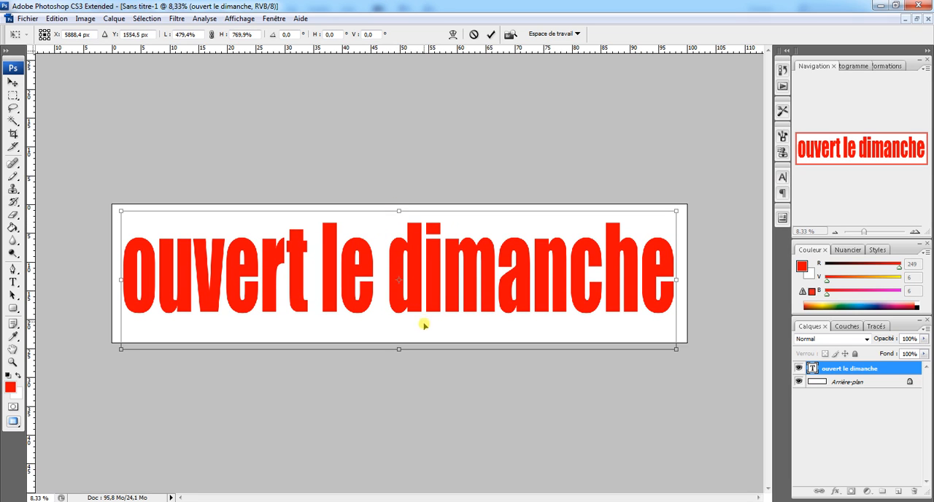
{"action": "left_click_drag", "start_coordinate": [398, 349], "coordinate": [397, 361]}
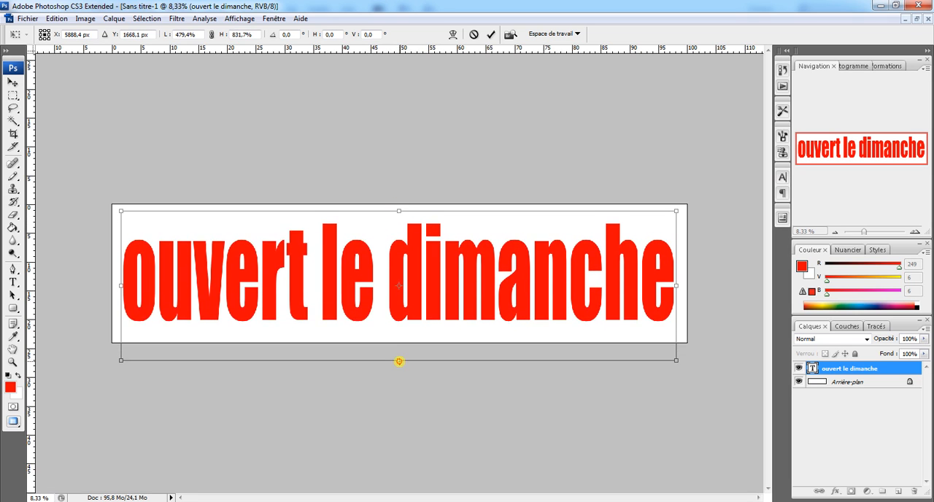
{"action": "left_click", "coordinate": [12, 82]}
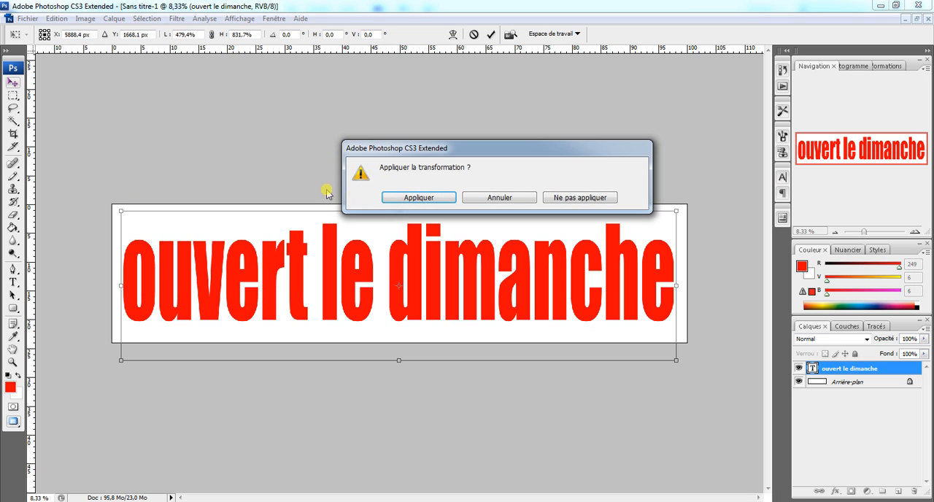
{"action": "left_click", "coordinate": [418, 195]}
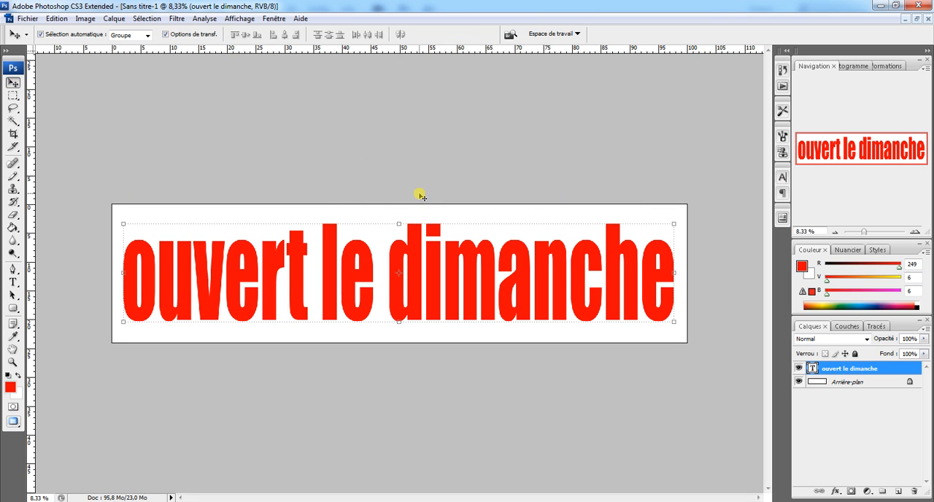
Turn off the transform controls and flatten the image.
{"action": "left_click", "coordinate": [165, 35]}
{"action": "left_click", "coordinate": [924, 329]}
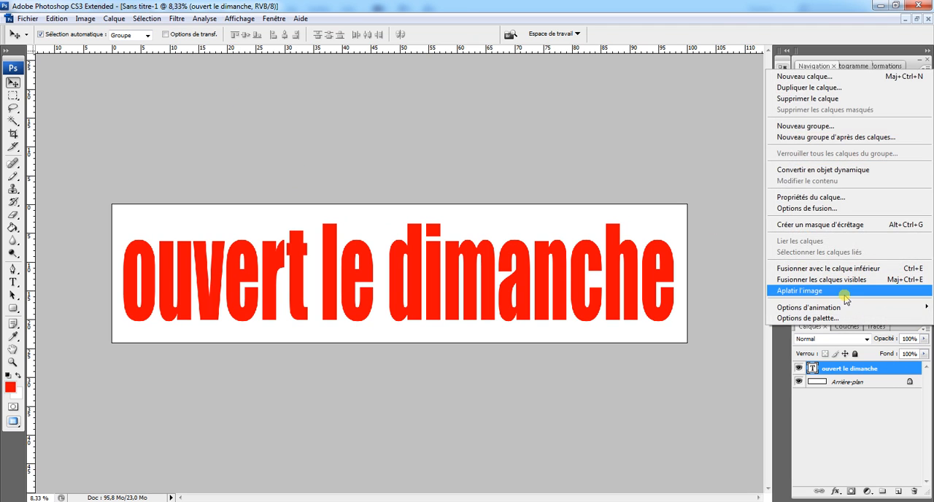
{"action": "left_click", "coordinate": [839, 287]}
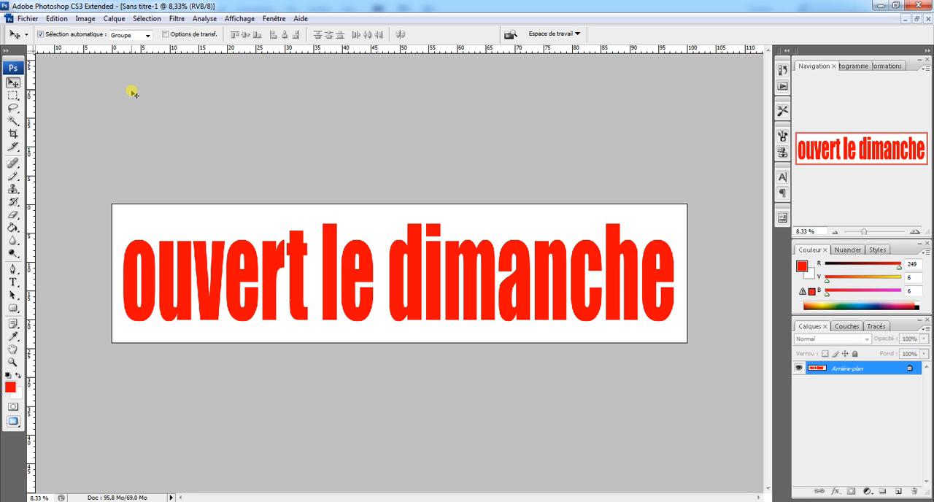
Save the image as the JPEG file ccbcreation.jpg in Nouveau dossier 2 with quality 12 (Maximum) and the standard baseline format.
{"action": "left_click", "coordinate": [24, 18]}
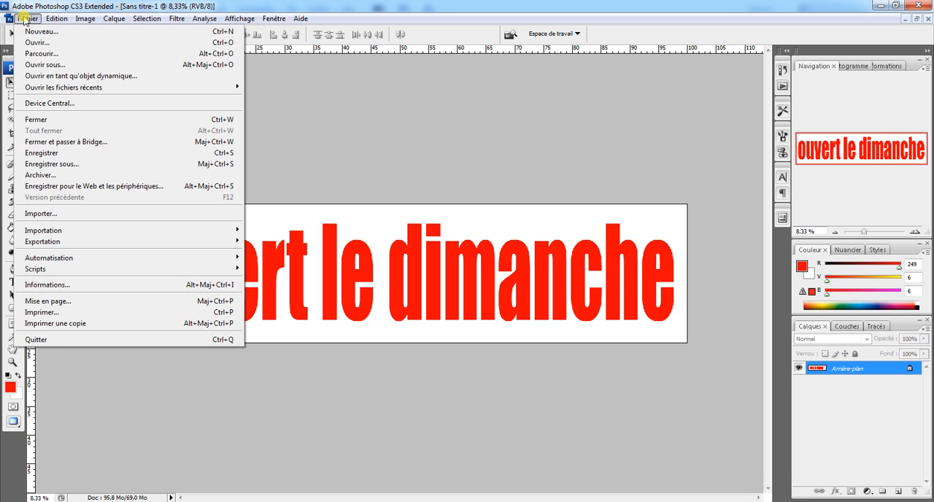
{"action": "left_click", "coordinate": [63, 166]}
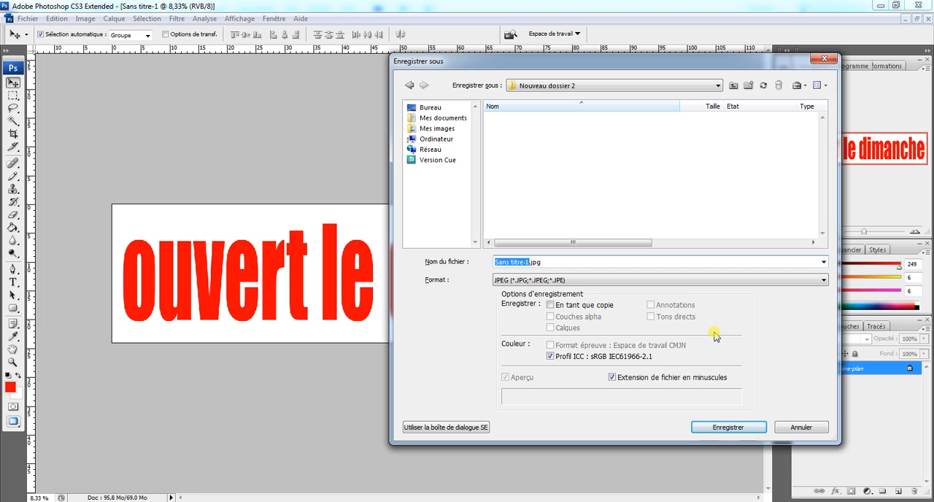
{"action": "type", "text": "ccbc"}
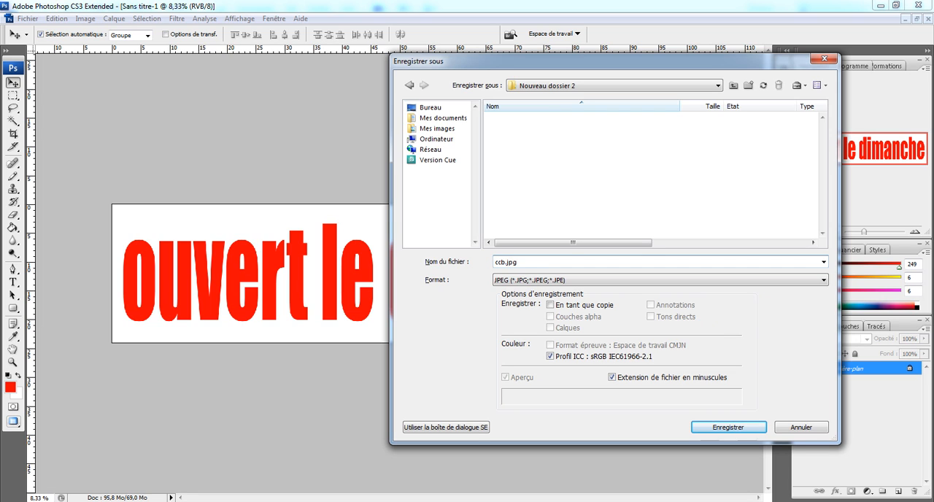
{"action": "type", "text": "reation"}
{"action": "left_click", "coordinate": [734, 429]}
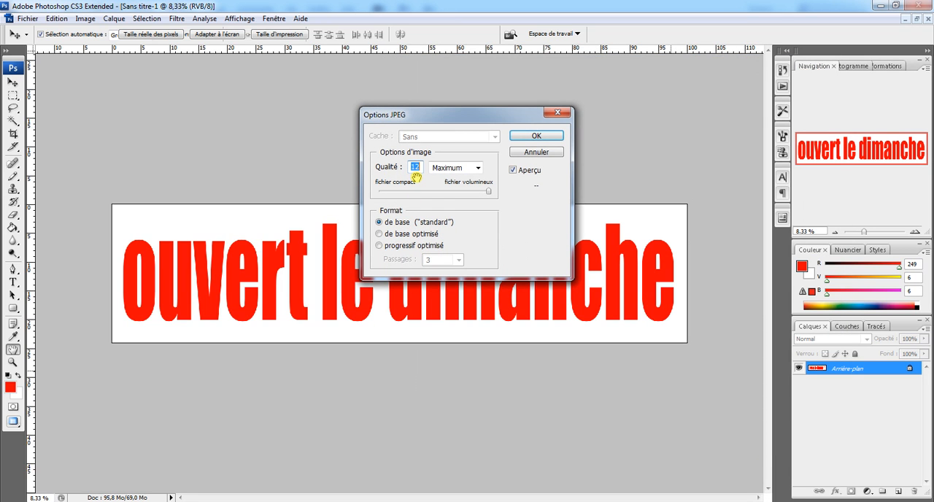
{"action": "left_click", "coordinate": [535, 136]}
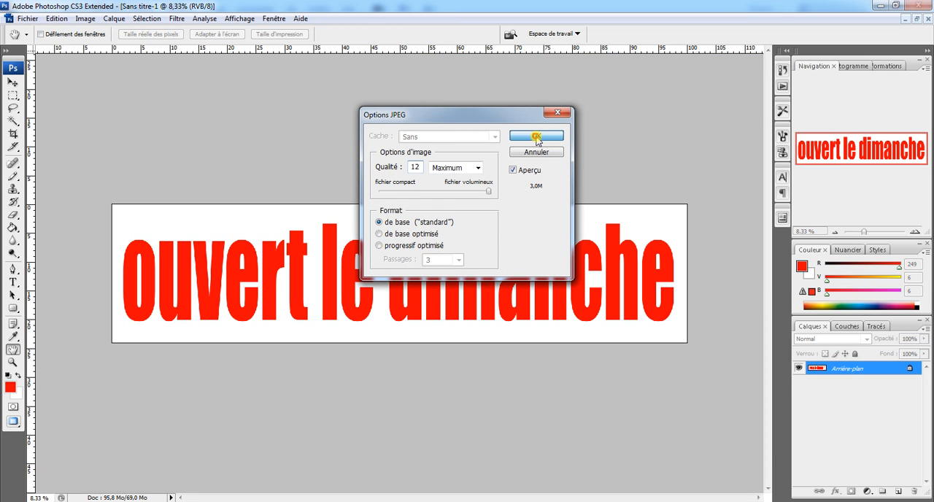